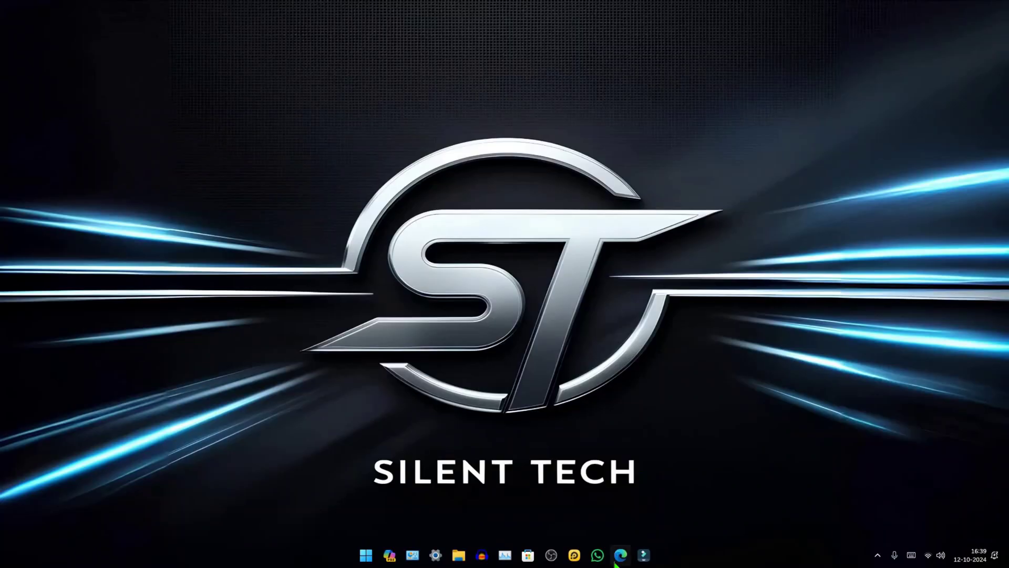
- Search the web for 'microsoft software download' from a new Edge tab
left_click(620, 557)
type("microsoft")
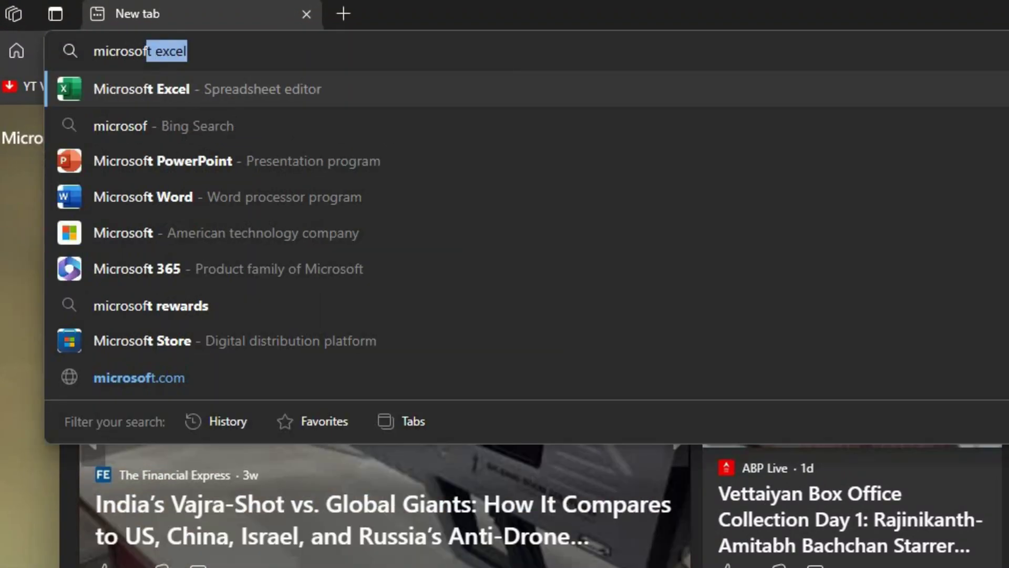
type(" softwar")
key("Return")
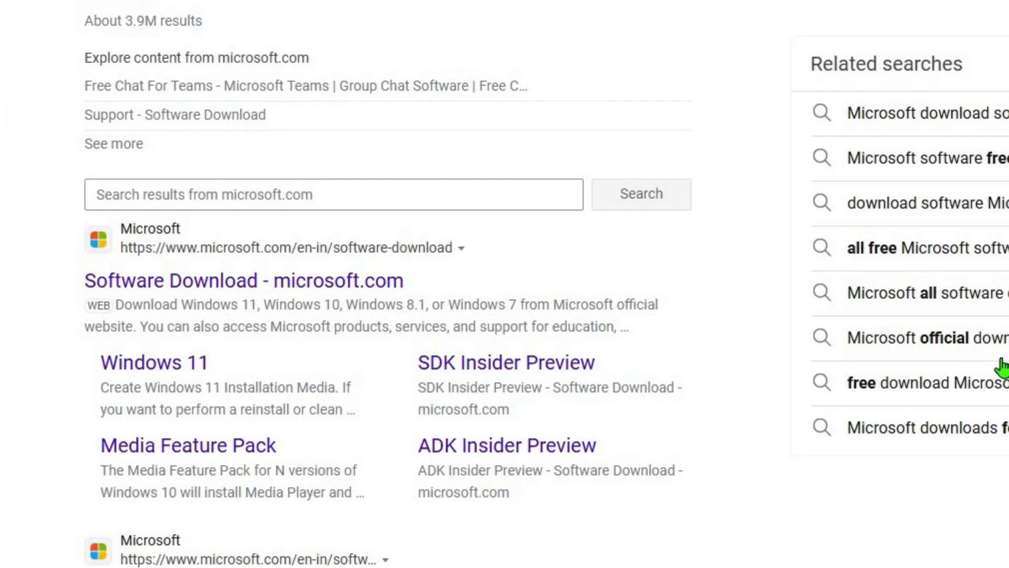
- On the Windows 11 download page, select the multi-edition ISO for x64 devices
left_click(313, 284)
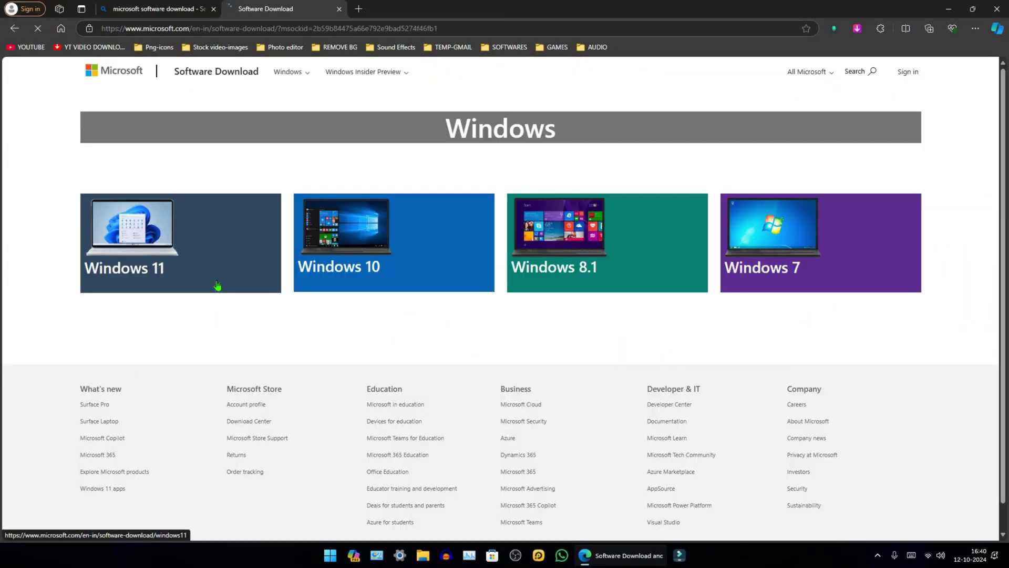
left_click(205, 334)
scroll(414, 381, "down", 3)
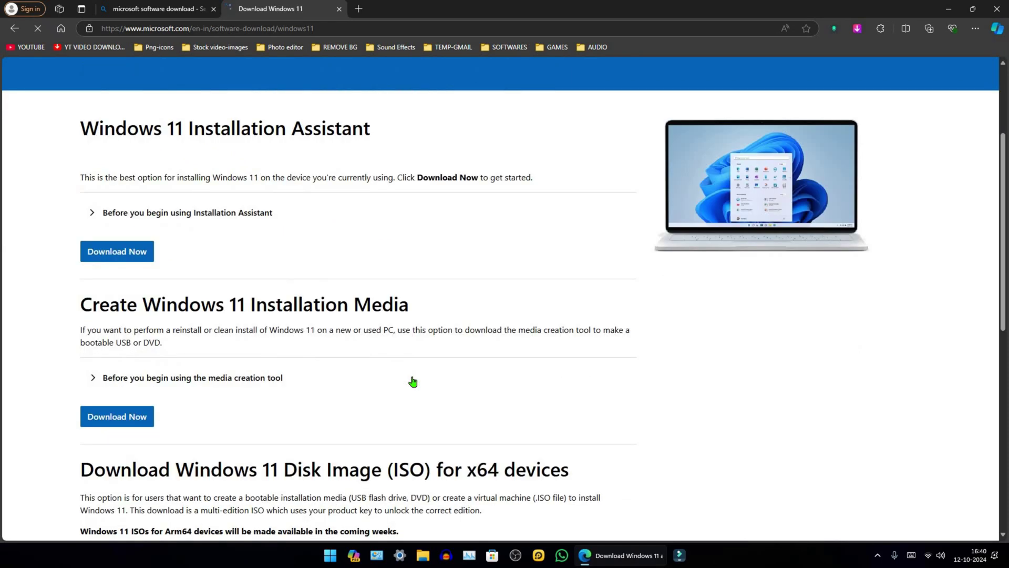
scroll(413, 381, "down", 1)
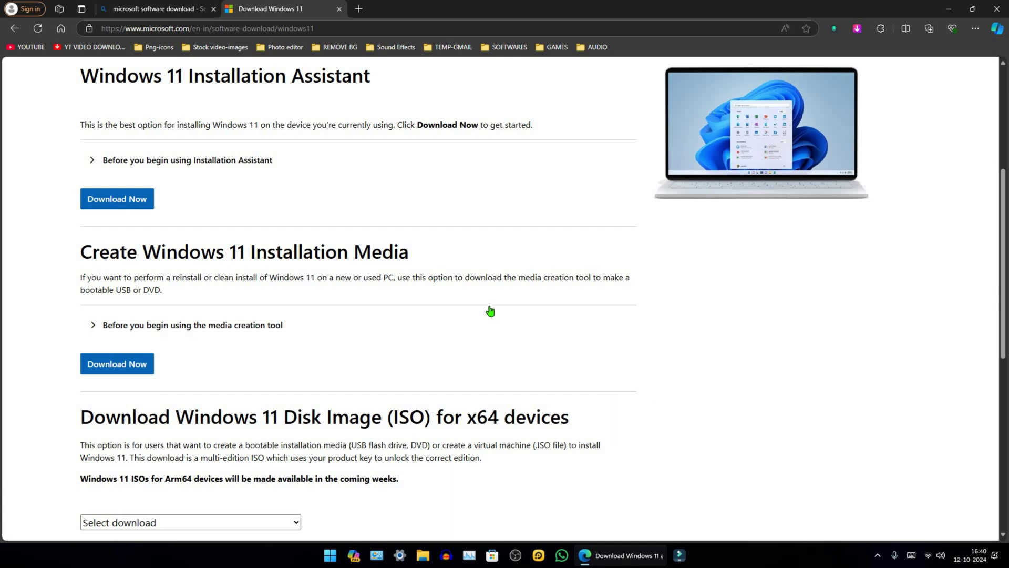
scroll(489, 310, "down", 2)
left_click(222, 419)
left_click(223, 456)
- Confirm English (United States) as the language and start the 64-bit ISO download
scroll(224, 465, "down", 1)
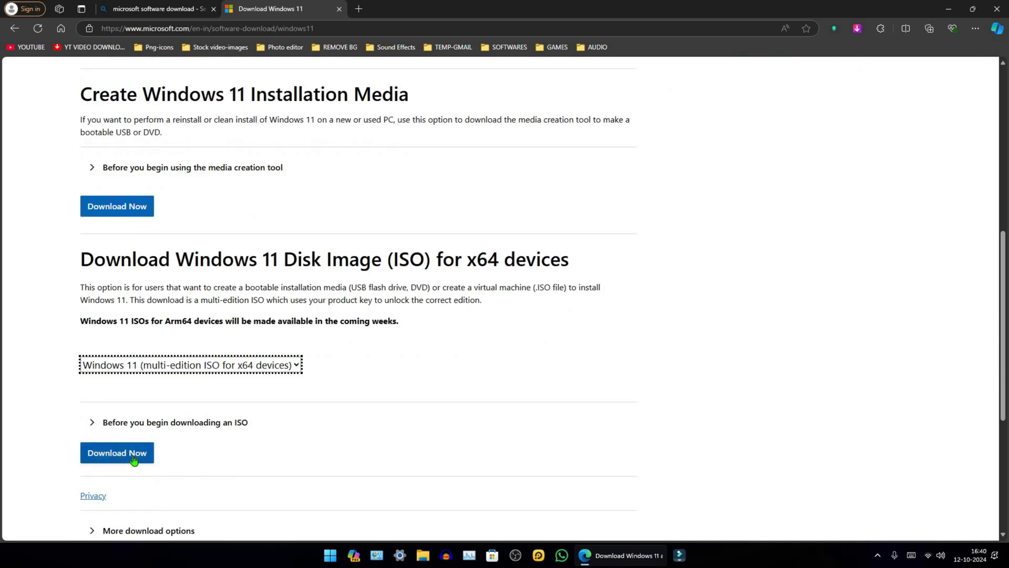
left_click(137, 459)
left_click(158, 293)
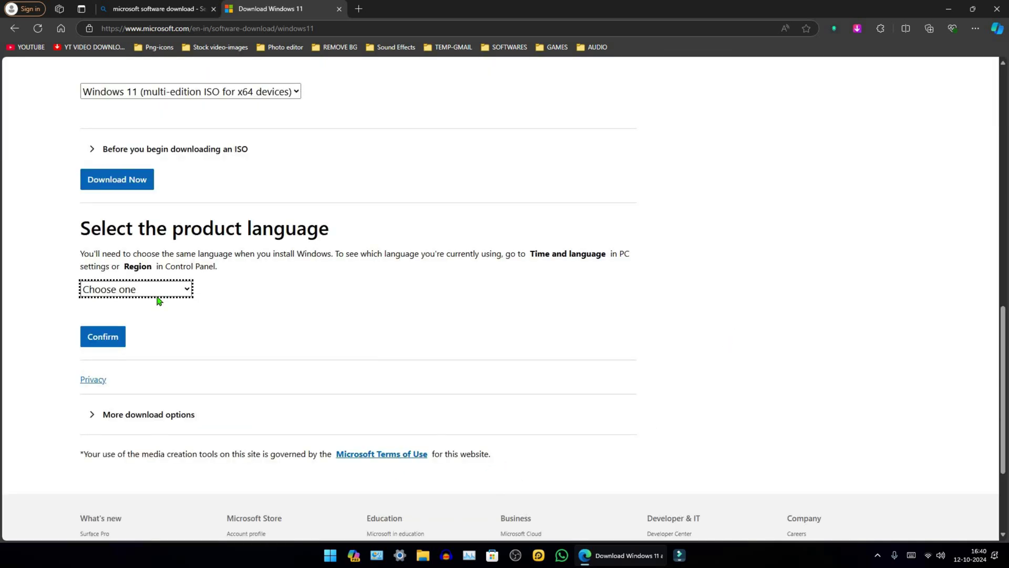
left_click(126, 177)
left_click(111, 341)
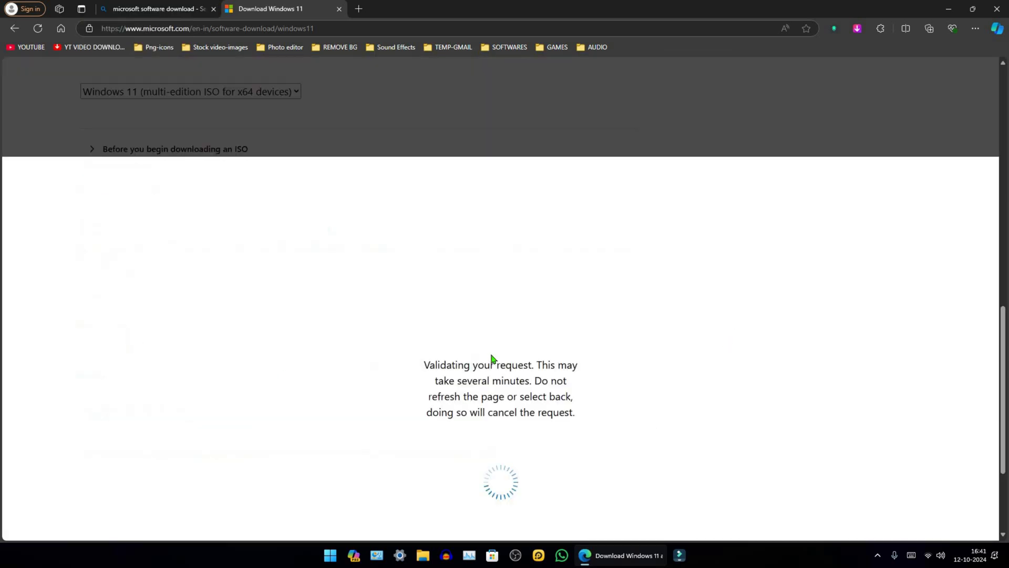
scroll(278, 116, "up", 1)
left_click(129, 160)
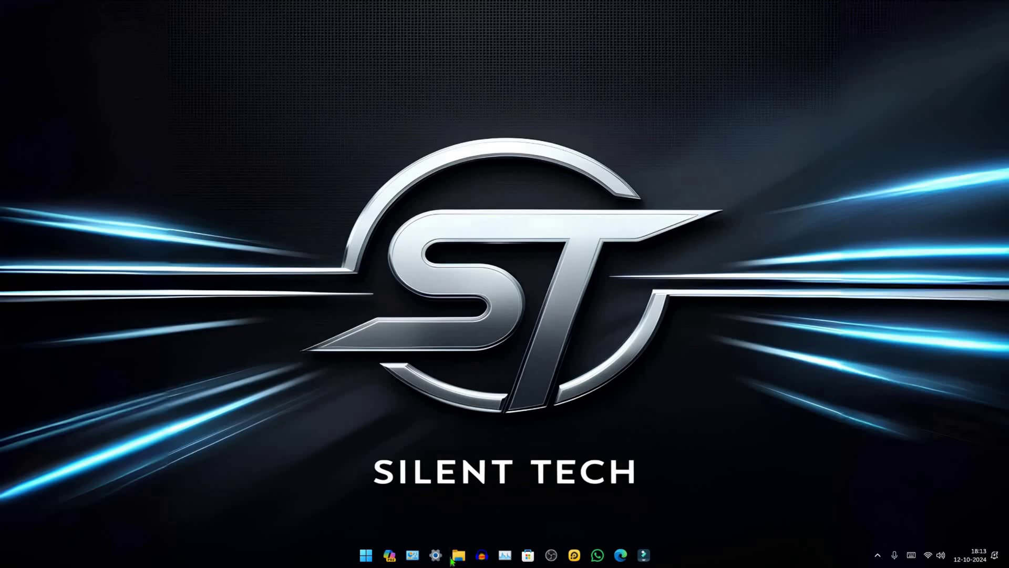
- Run rufus-4.5.exe from Downloads as administrator, allowing it past the security warning
left_click(451, 561)
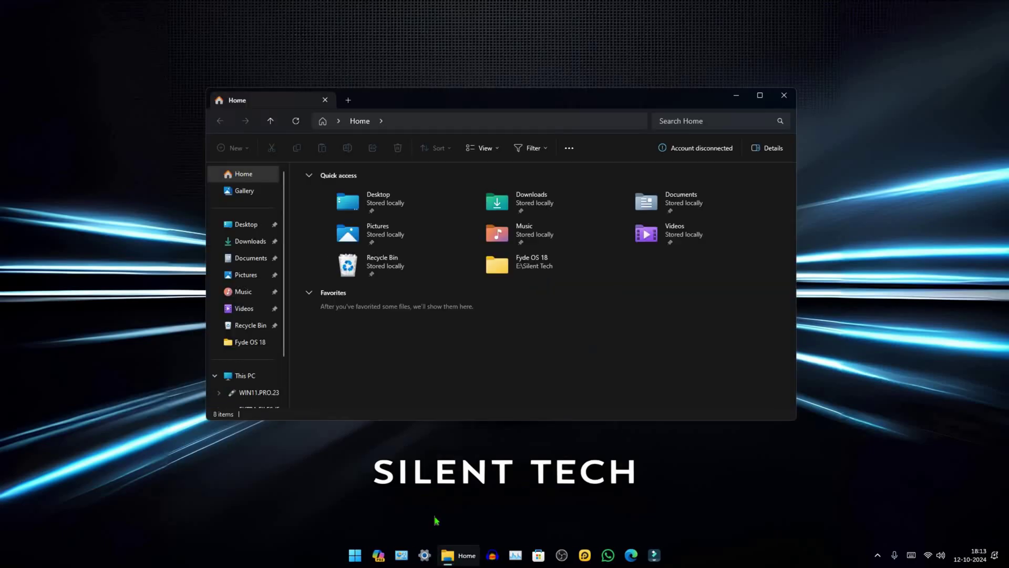
left_click(250, 238)
left_click(230, 232)
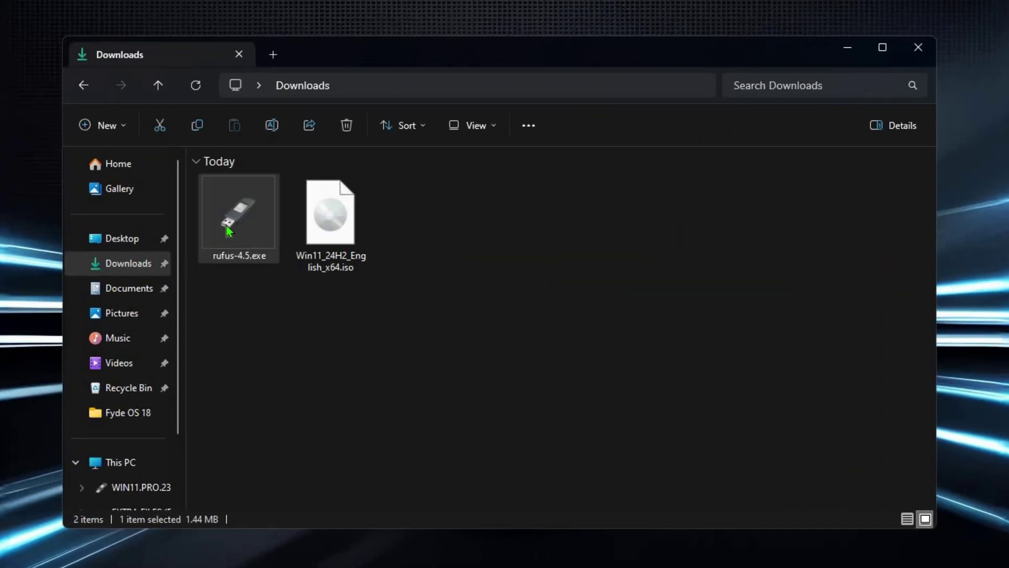
right_click(230, 232)
left_click(253, 327)
left_click(552, 331)
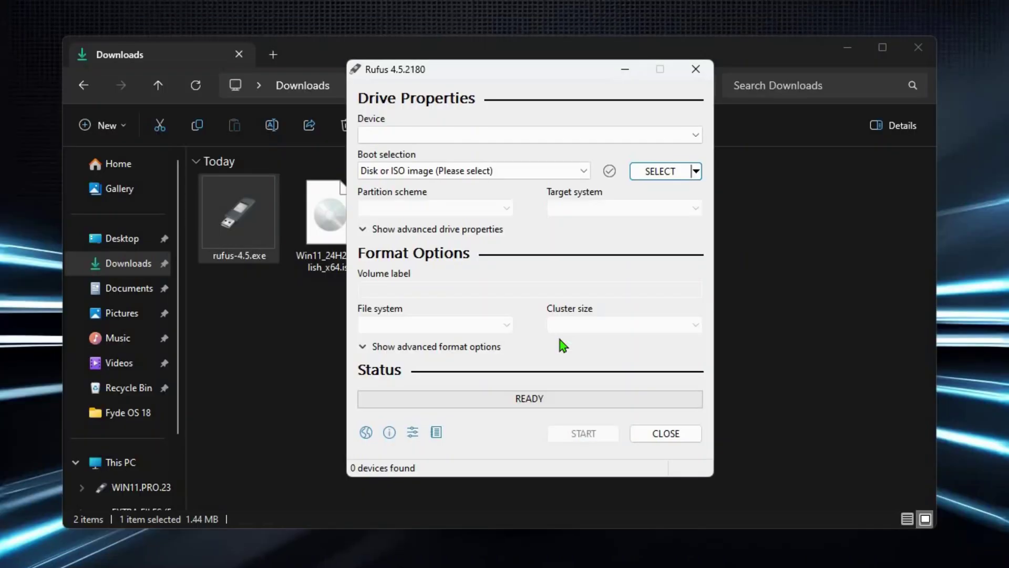
- Load Win11_24H2_English_x64.iso into Rufus and write it, dropping the online Microsoft account requirement
left_click_drag(416, 70, 515, 69)
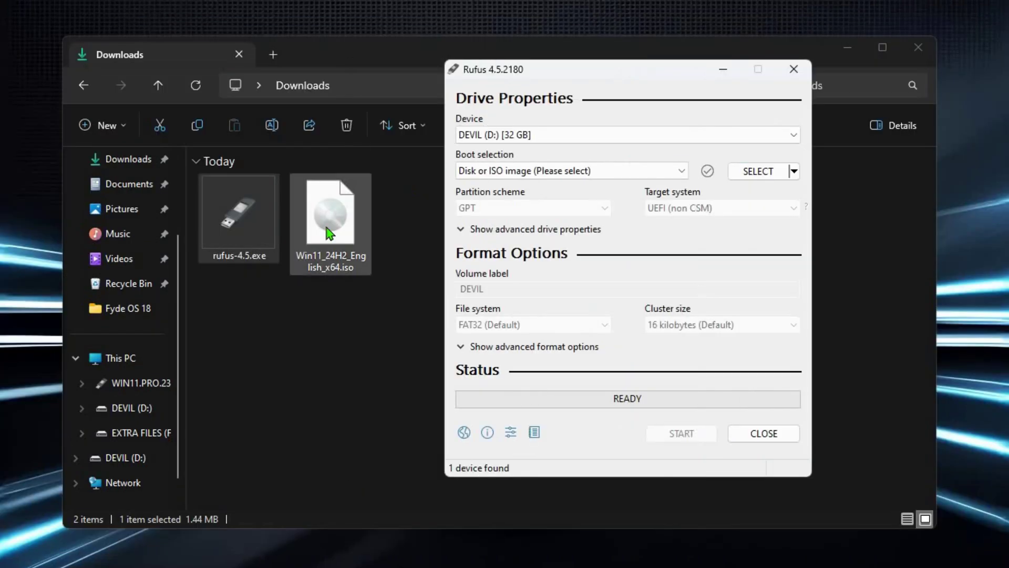
left_click_drag(330, 233, 599, 170)
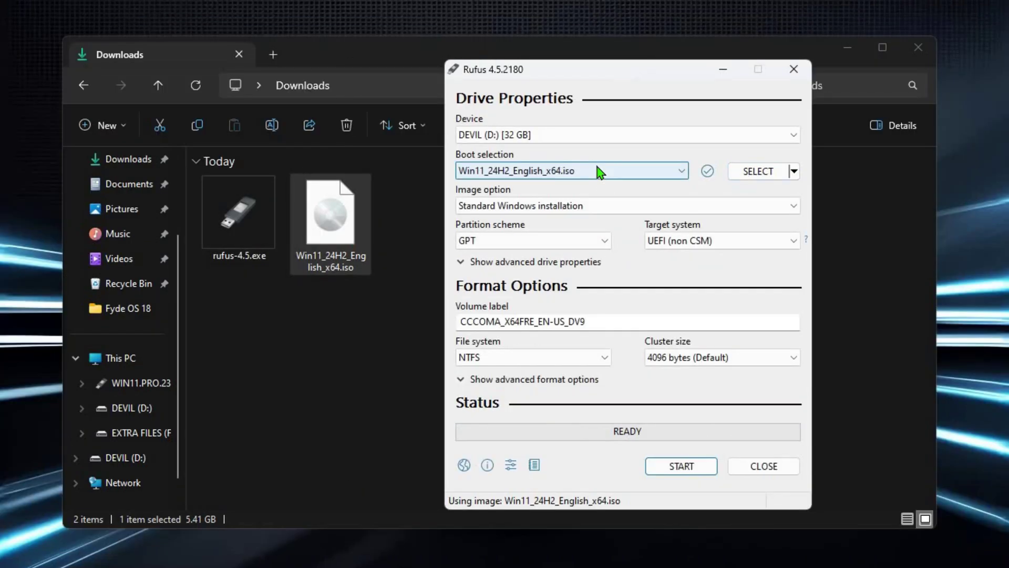
left_click(682, 468)
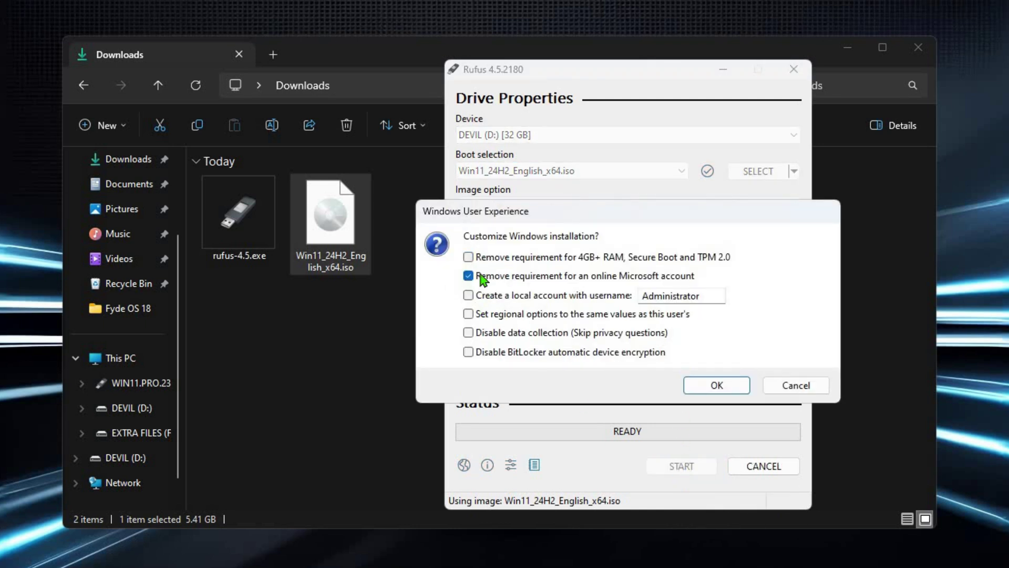
left_click(715, 389)
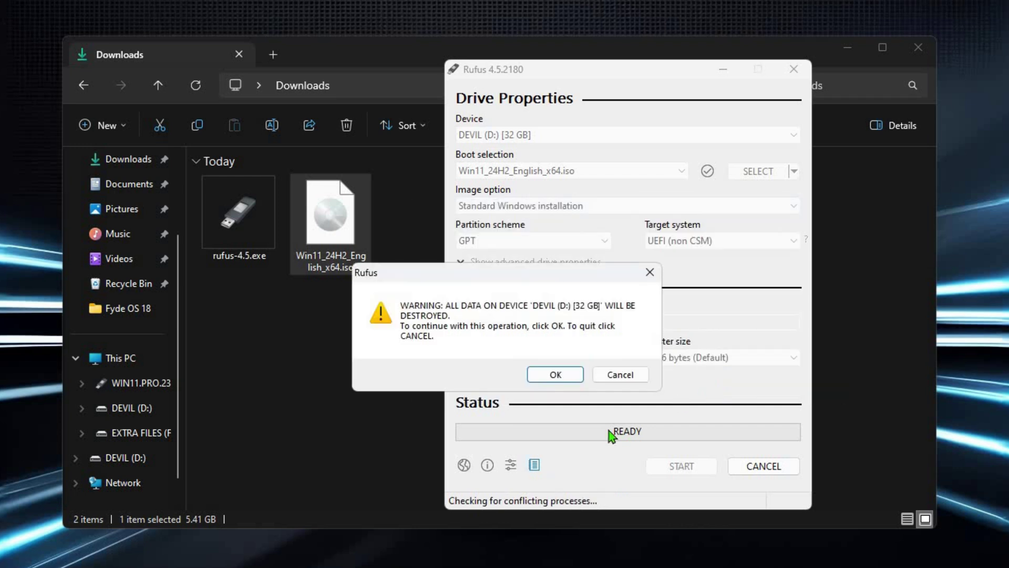
left_click(560, 383)
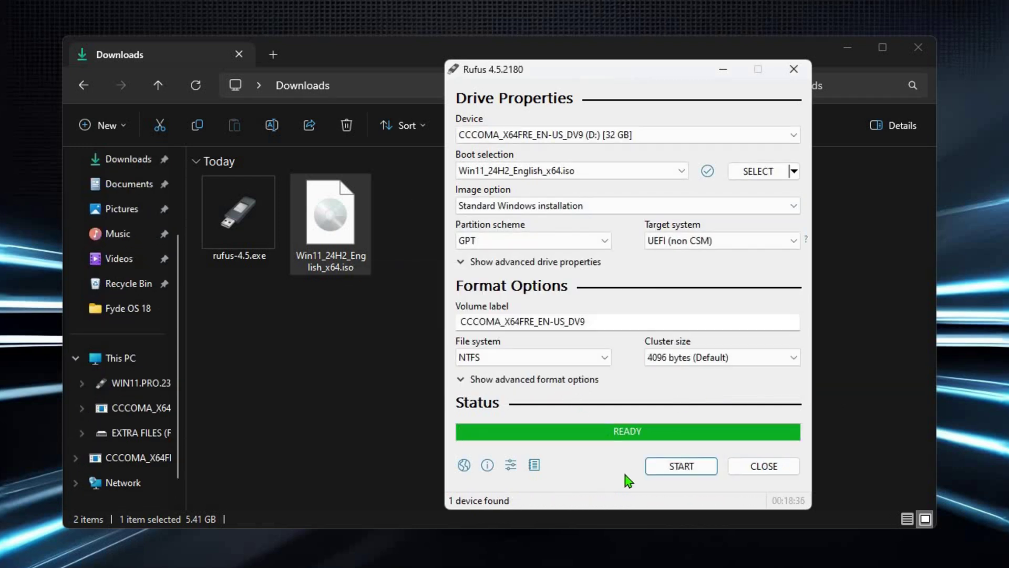
- Close Rufus and the Downloads window, then restart the PC from the Start menu
left_click(764, 466)
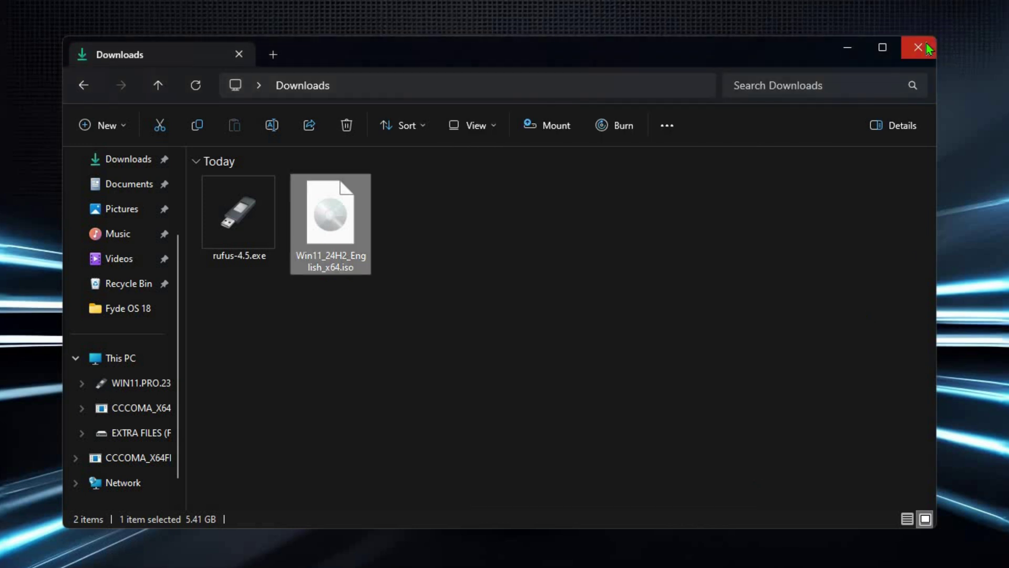
left_click(918, 47)
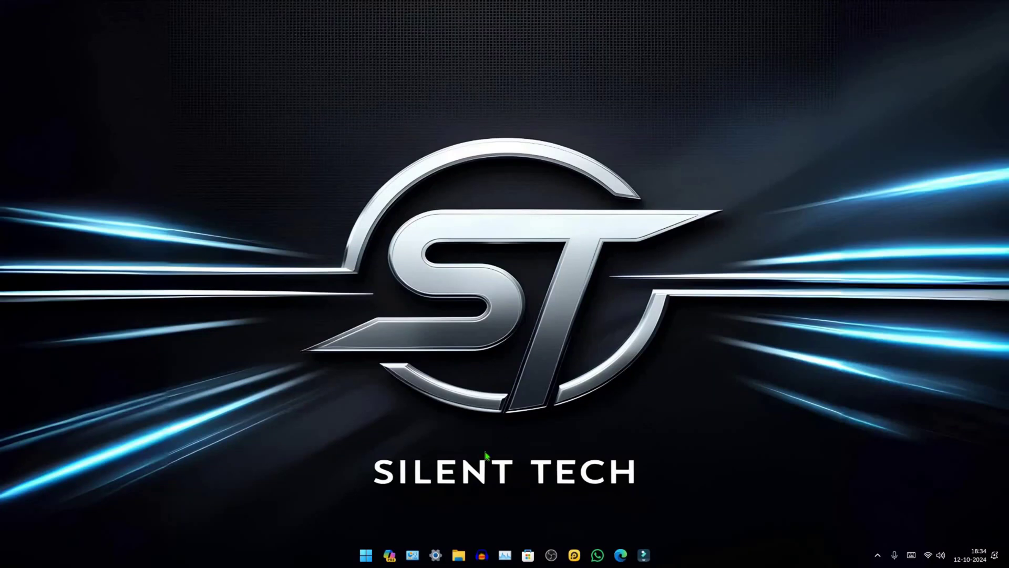
left_click(363, 553)
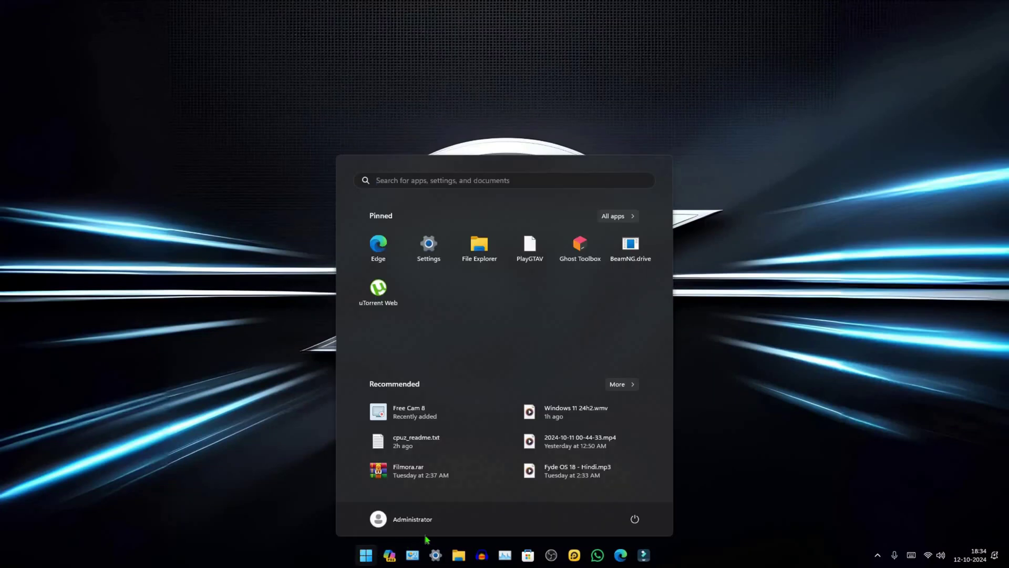
left_click(635, 520)
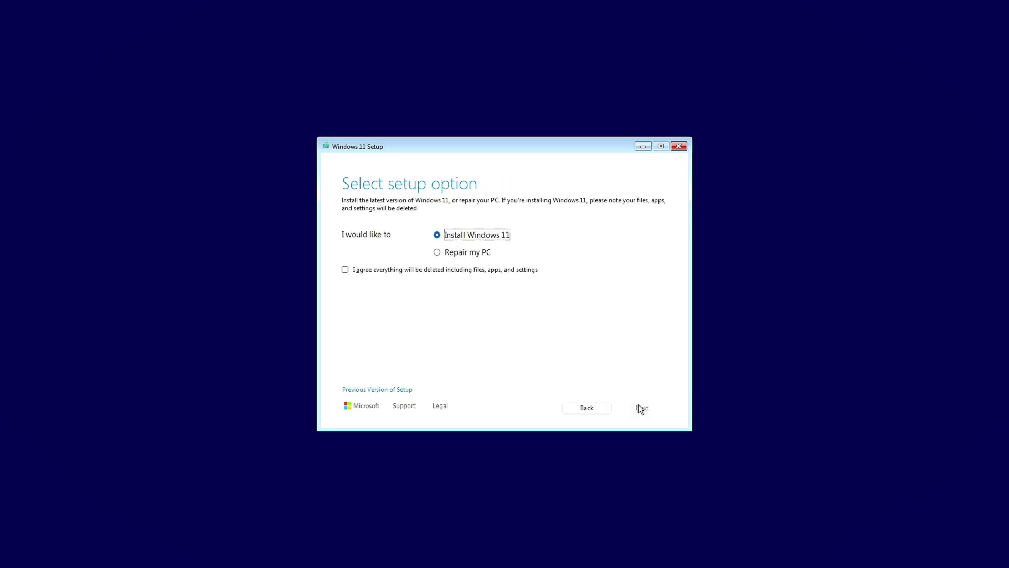
- Agree that everything will be deleted and accept the Windows 11 license notices
left_click(346, 271)
left_click(647, 409)
left_click(632, 412)
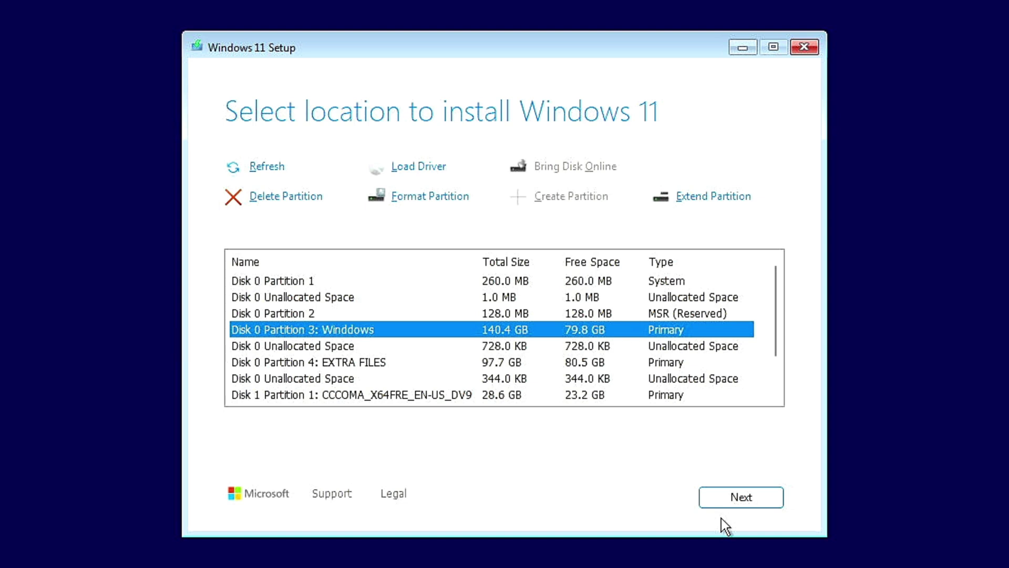
- Delete the system, reserved and old Windows partitions on Disk 0, then install onto the 140.8 GB unallocated space
left_click(532, 282)
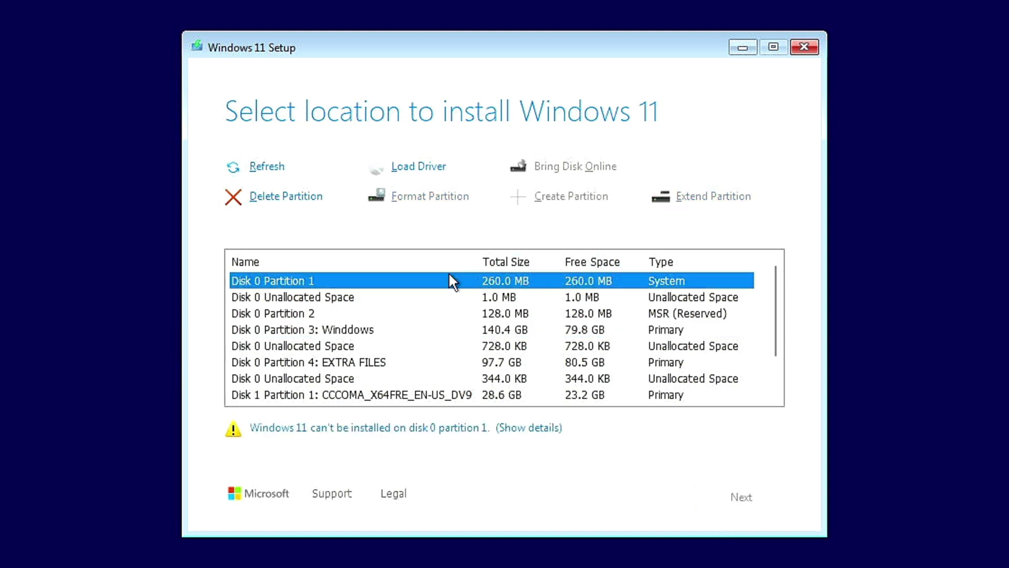
left_click(270, 195)
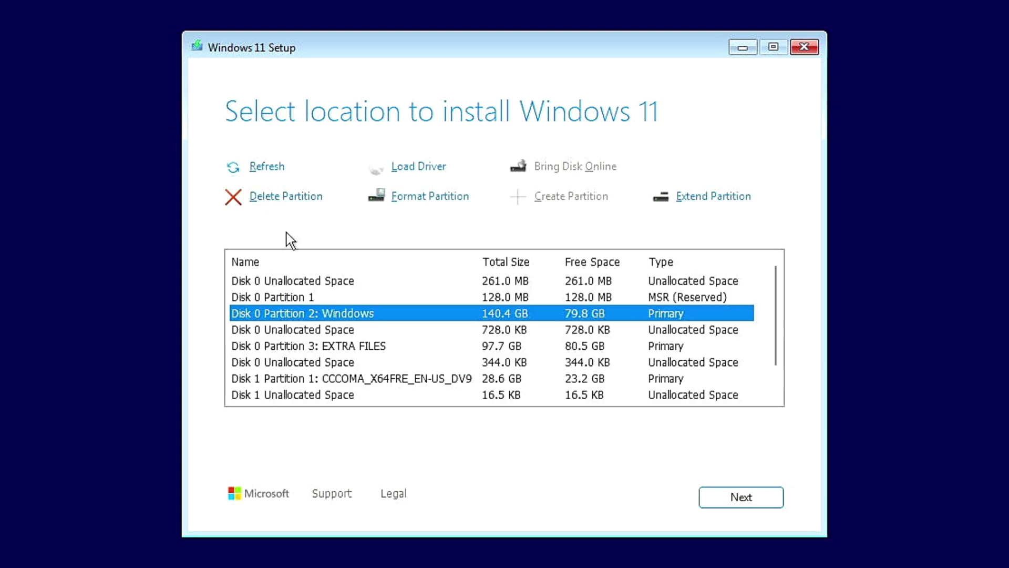
left_click(314, 297)
left_click(279, 195)
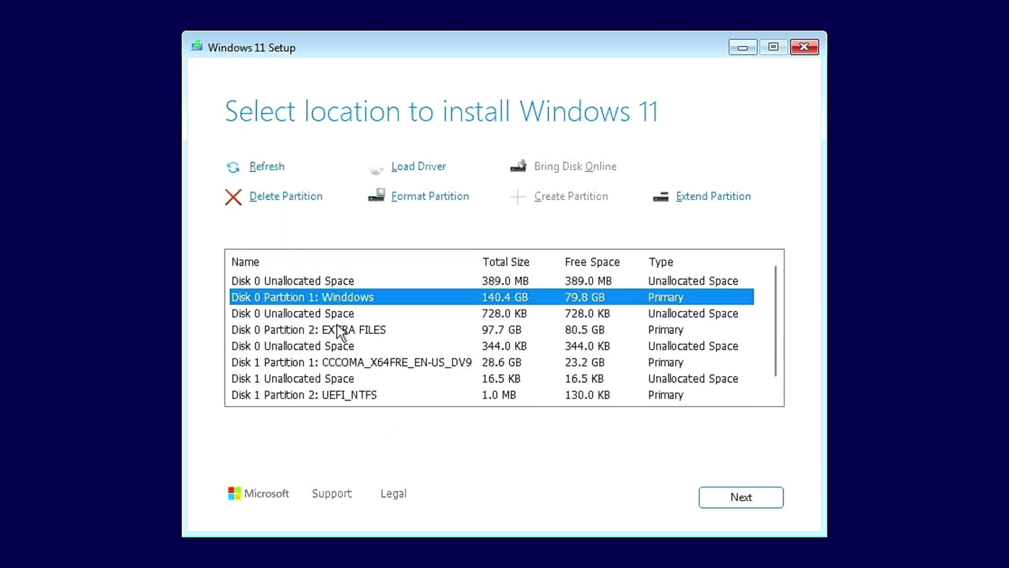
left_click(289, 197)
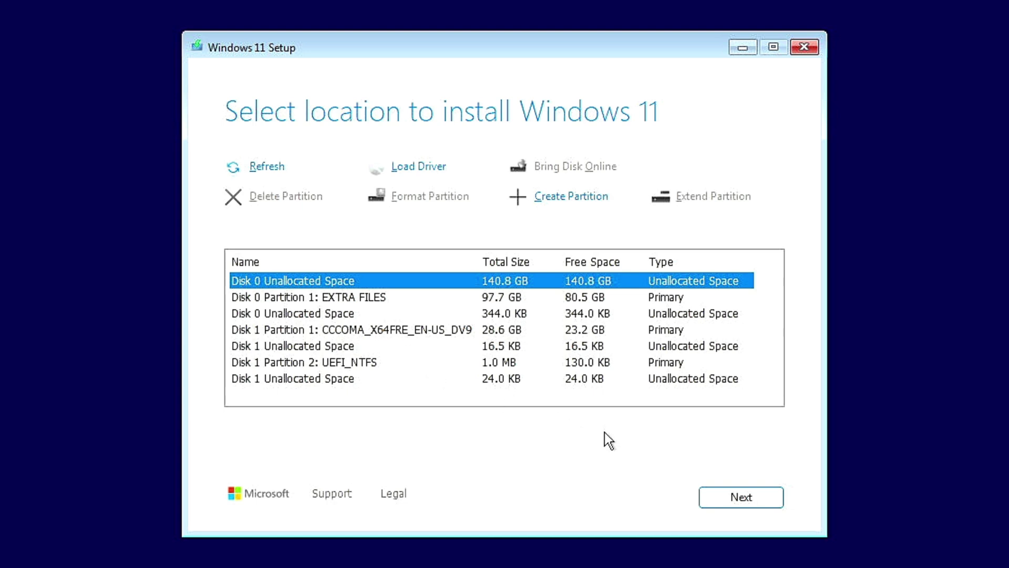
left_click(712, 500)
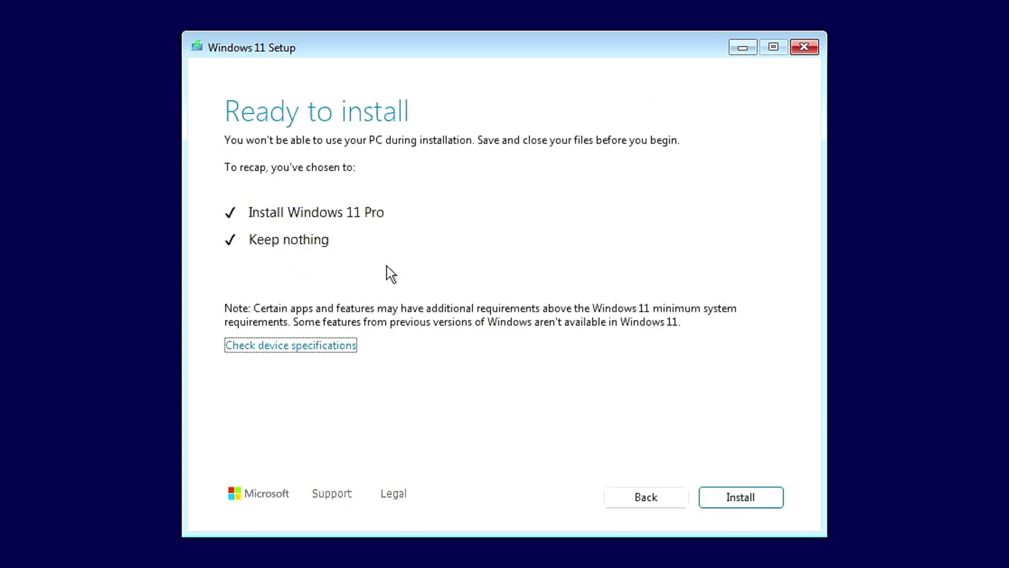
- Start the Windows 11 Pro installation from the Ready to install page
left_click(742, 497)
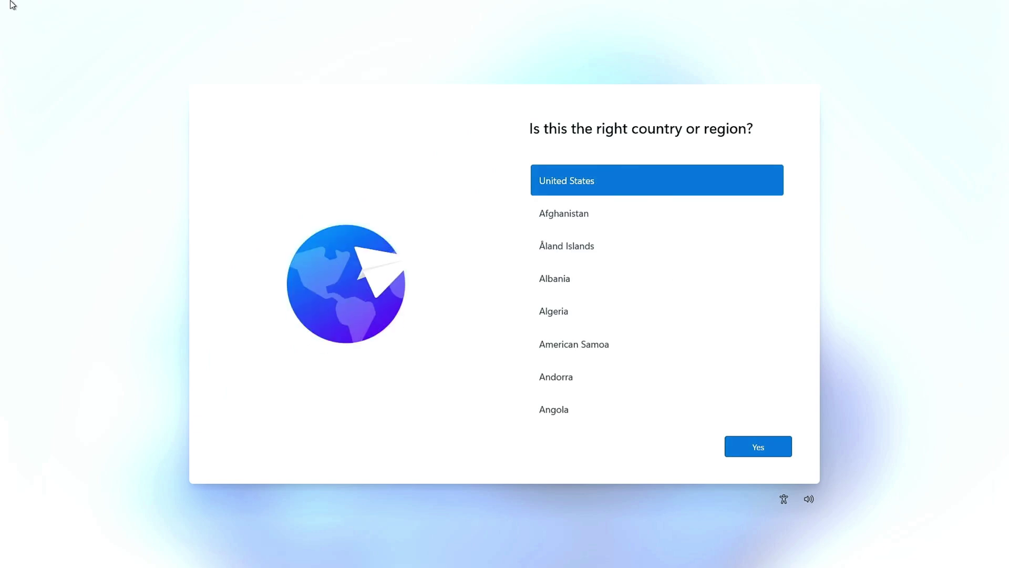
- Confirm the country or region and the English (India) keyboard layout
scroll(807, 172, "down", 2)
left_click_drag(790, 180, 793, 282)
left_click(787, 445)
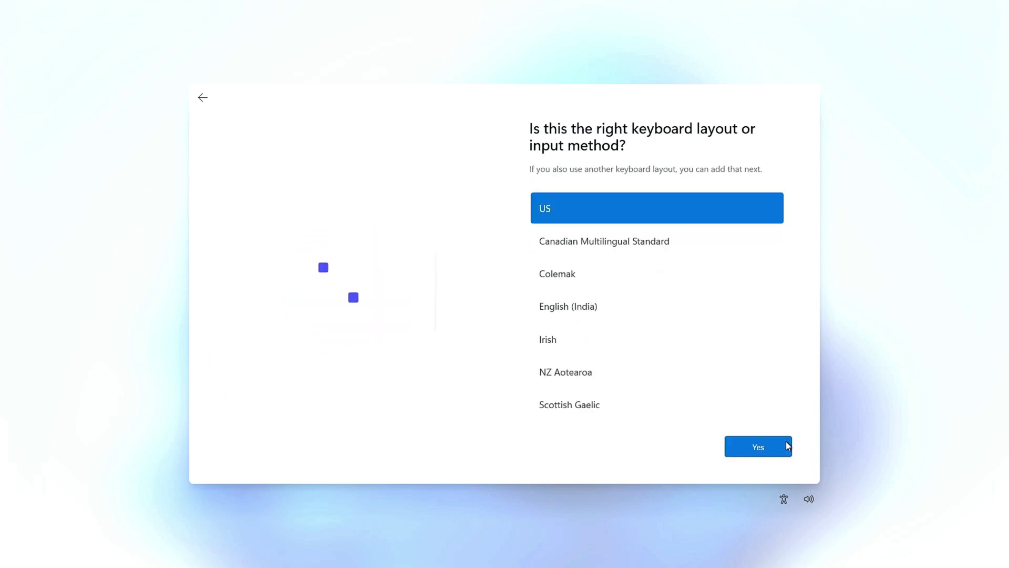
left_click(677, 308)
left_click(742, 453)
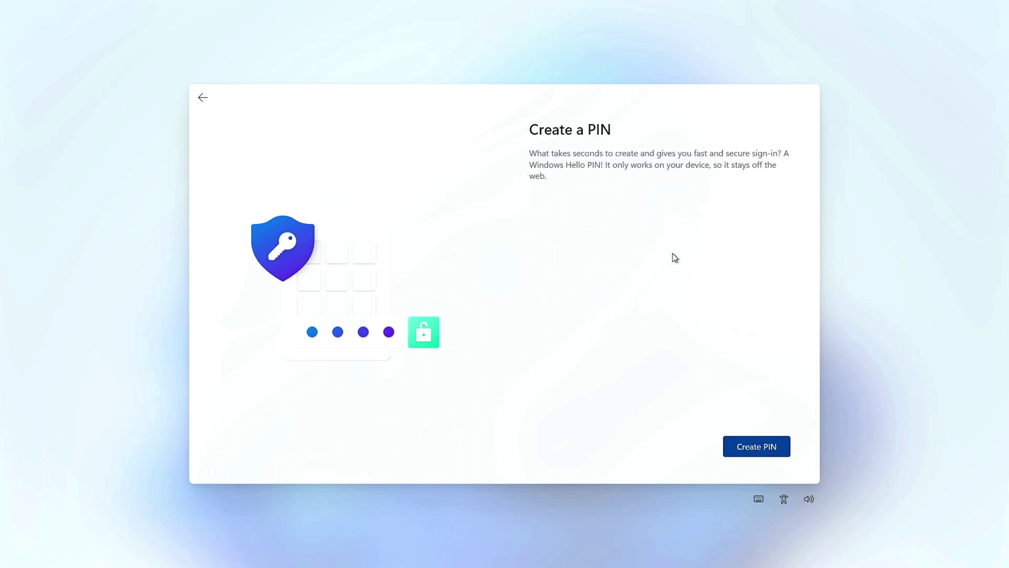
- Create and confirm a four-digit sign-in PIN
left_click(757, 451)
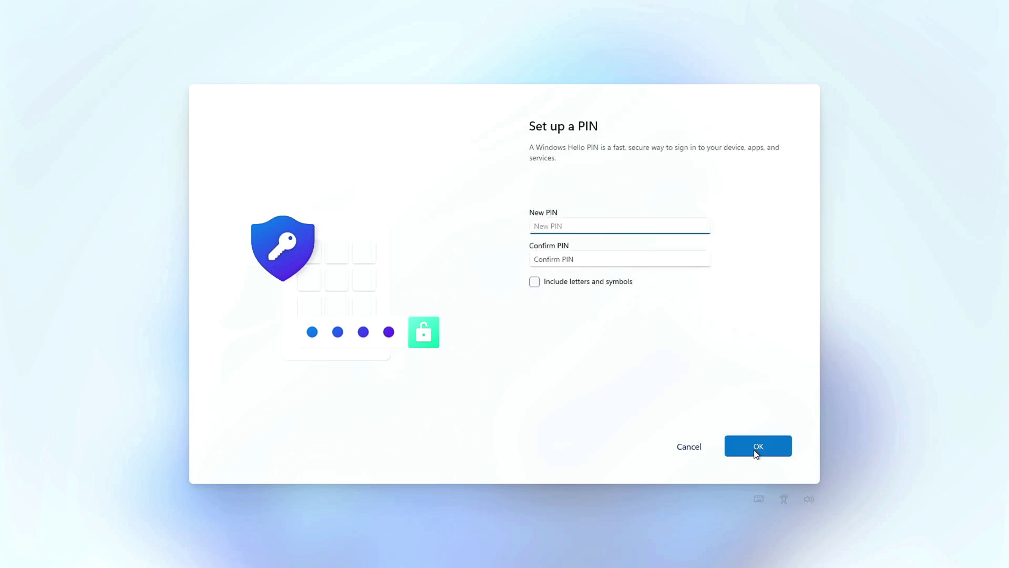
key("Tab")
type("1234")
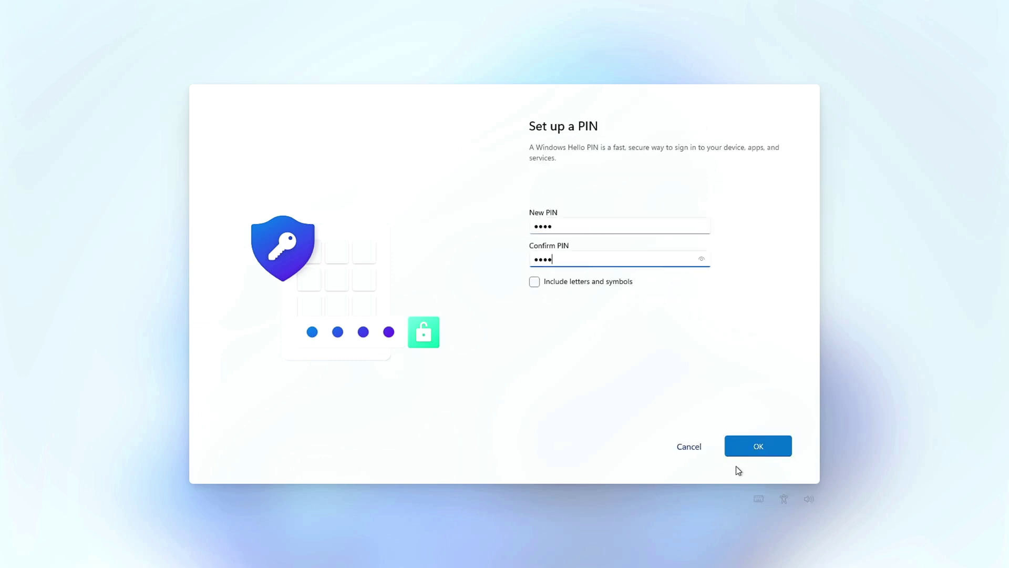
left_click(742, 453)
- Turn off location, Find my device, inking and typing, and tailored experiences; keep required diagnostics only
left_click(672, 237)
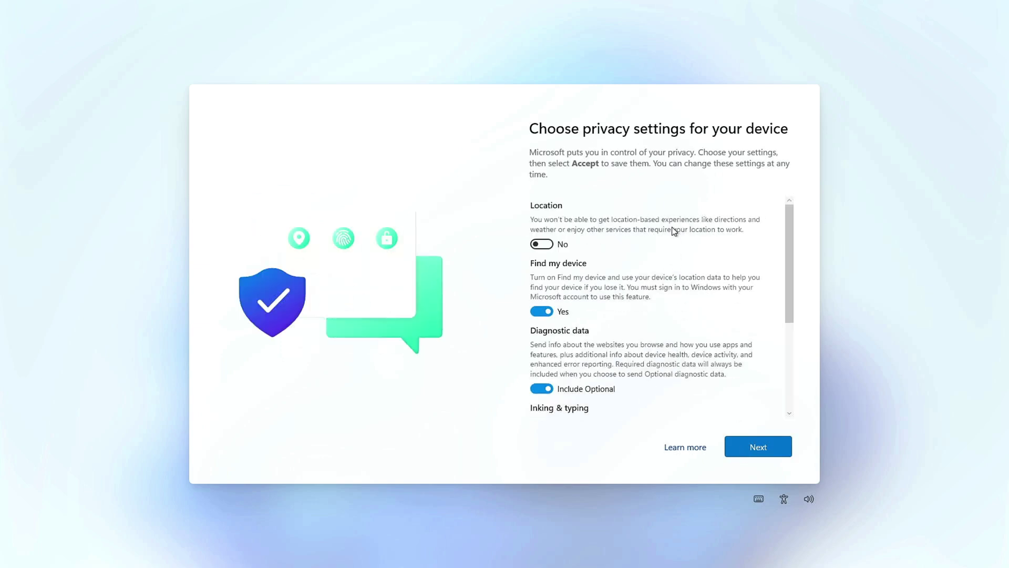
left_click(672, 310)
left_click(670, 369)
scroll(670, 336, "down", 3)
left_click(671, 309)
scroll(671, 309, "down", 2)
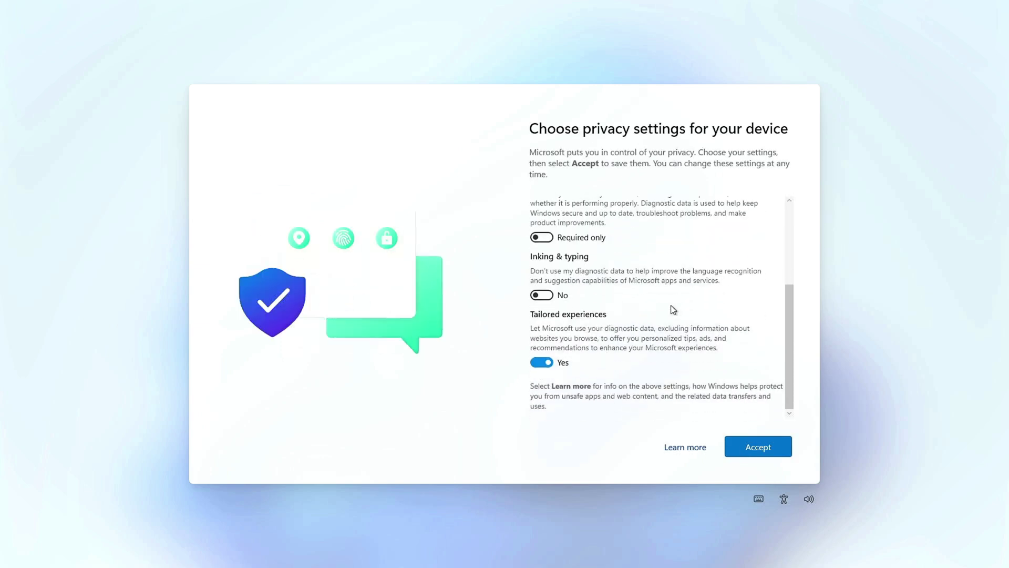
left_click(674, 328)
left_click(763, 447)
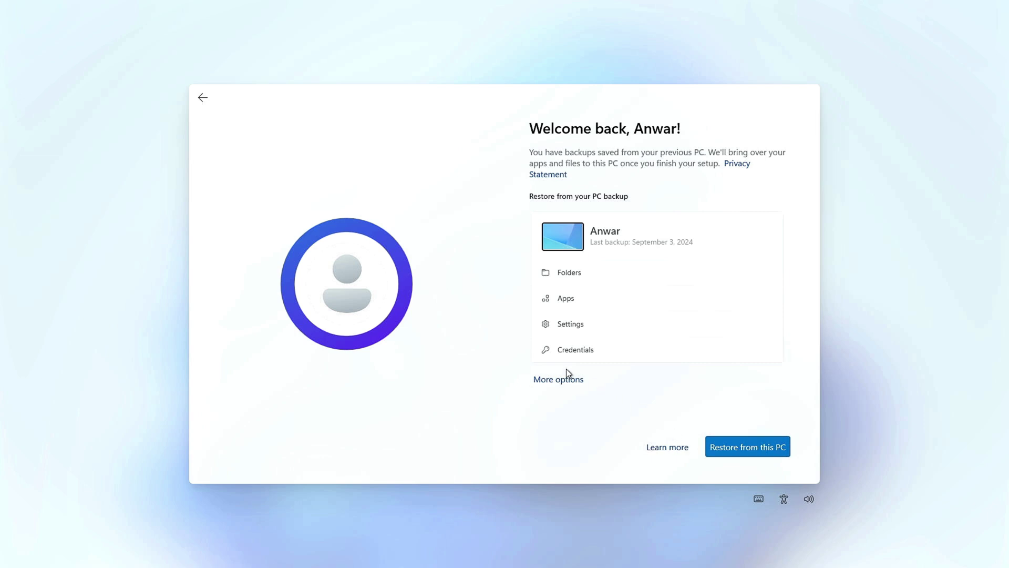
- Set the device up as a new PC and skip choosing how it will be used
left_click(579, 381)
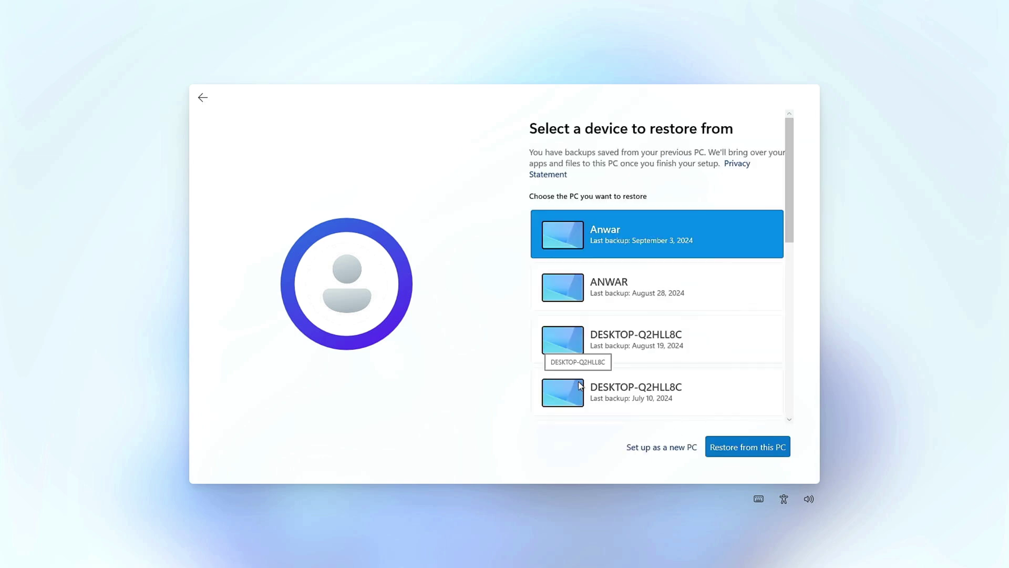
left_click(673, 448)
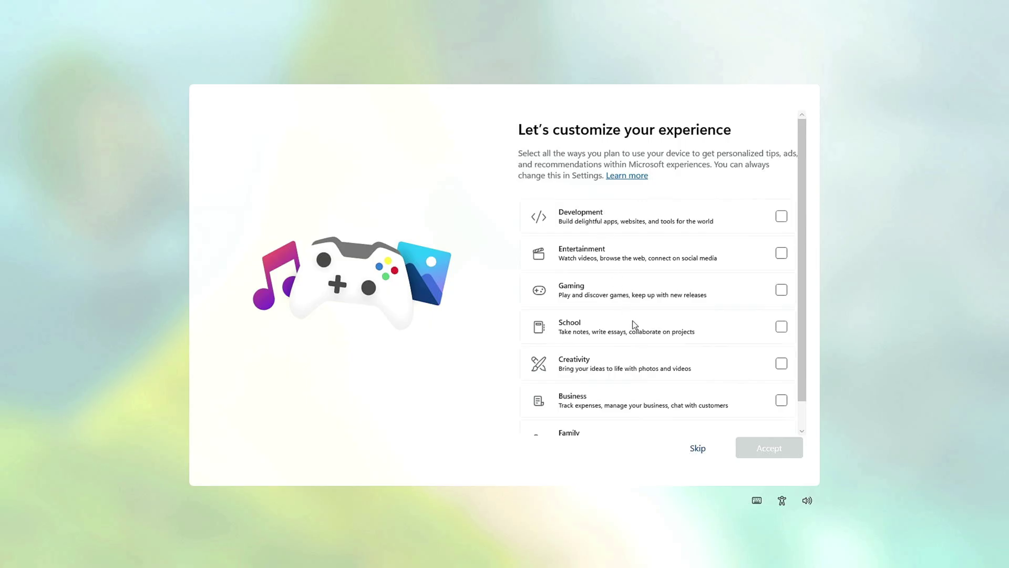
left_click(697, 450)
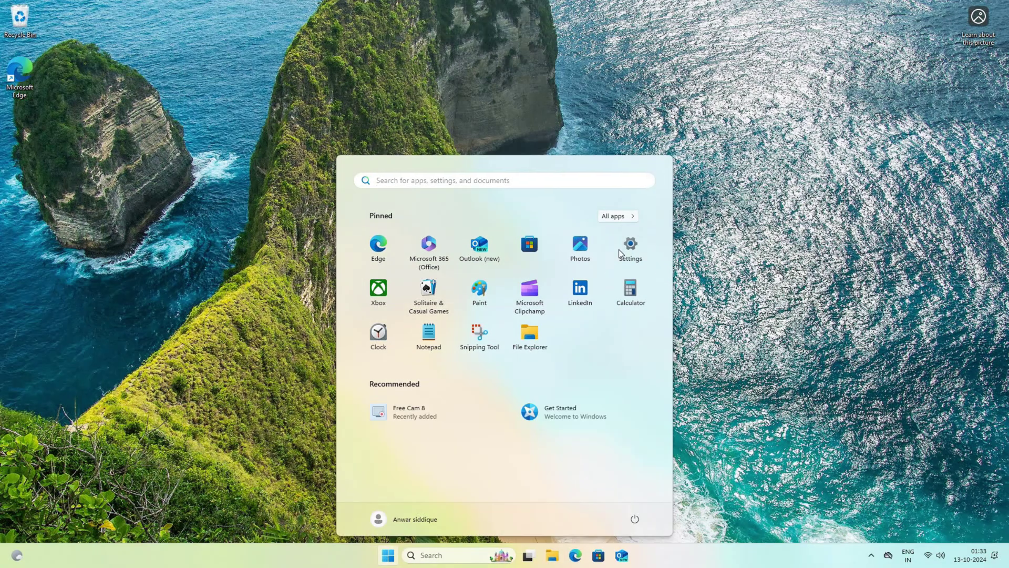
- Apply the blue Windows bloom theme and download and install all pending updates
left_click(619, 249)
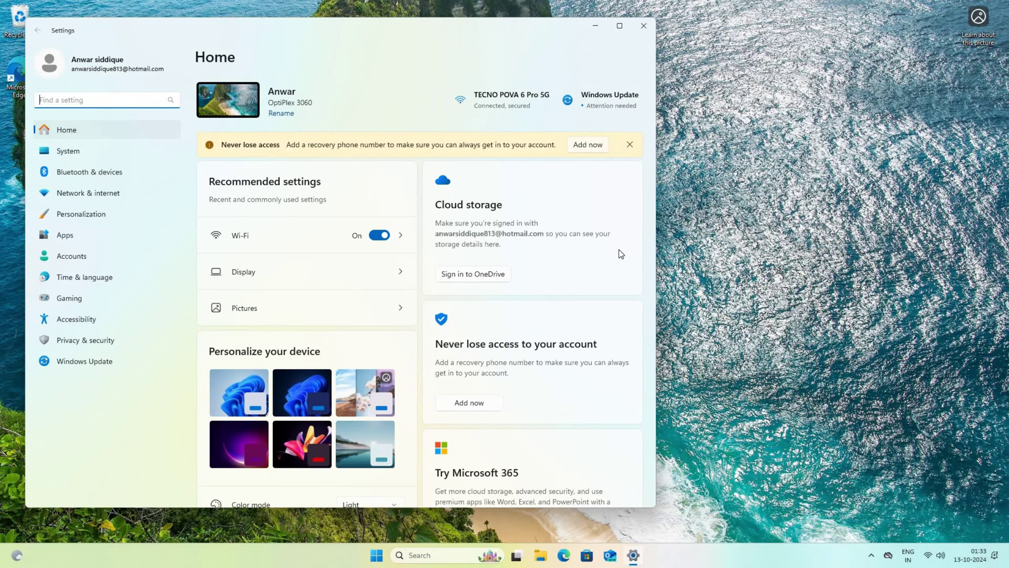
left_click(242, 400)
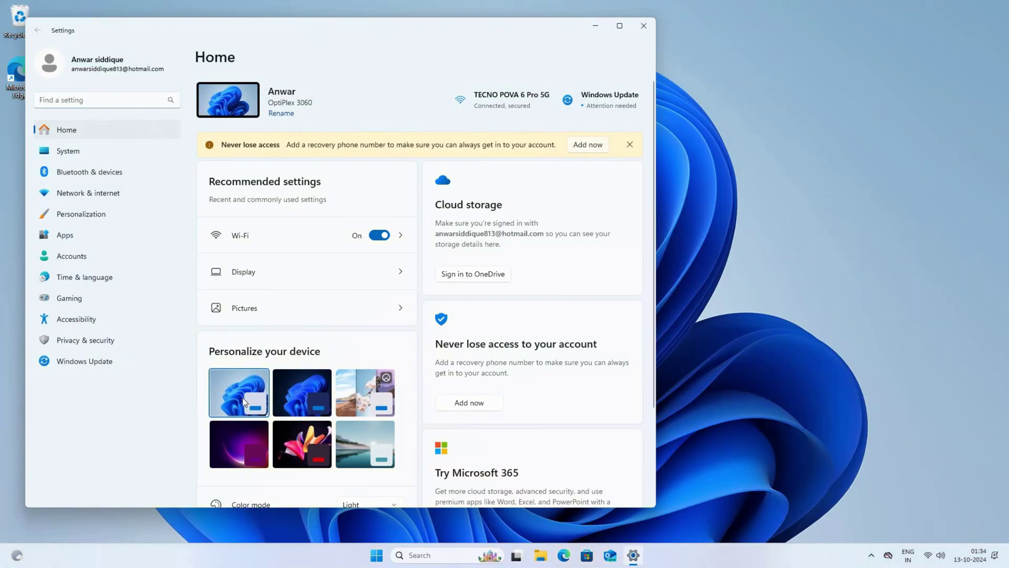
left_click(120, 359)
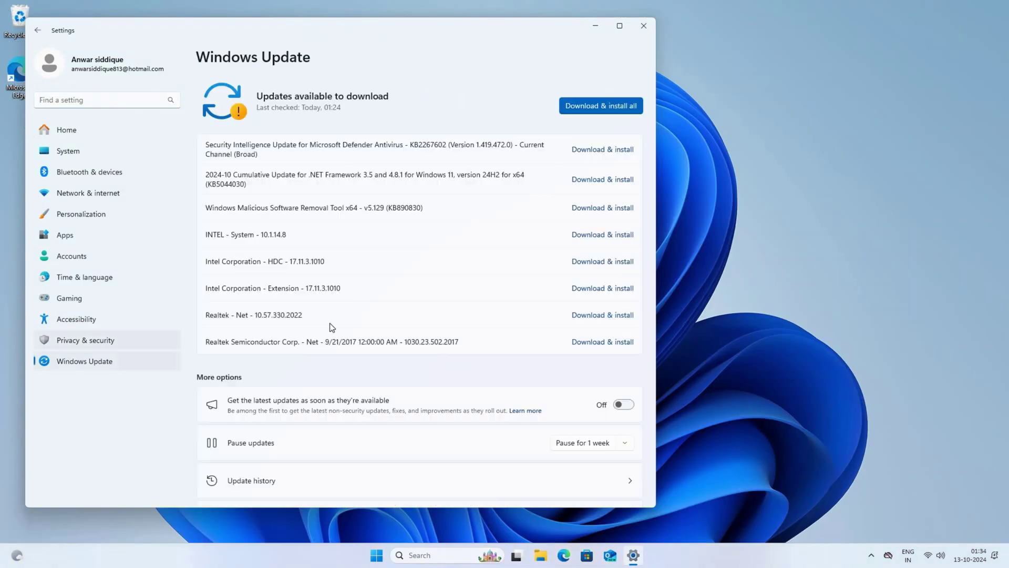
left_click(601, 106)
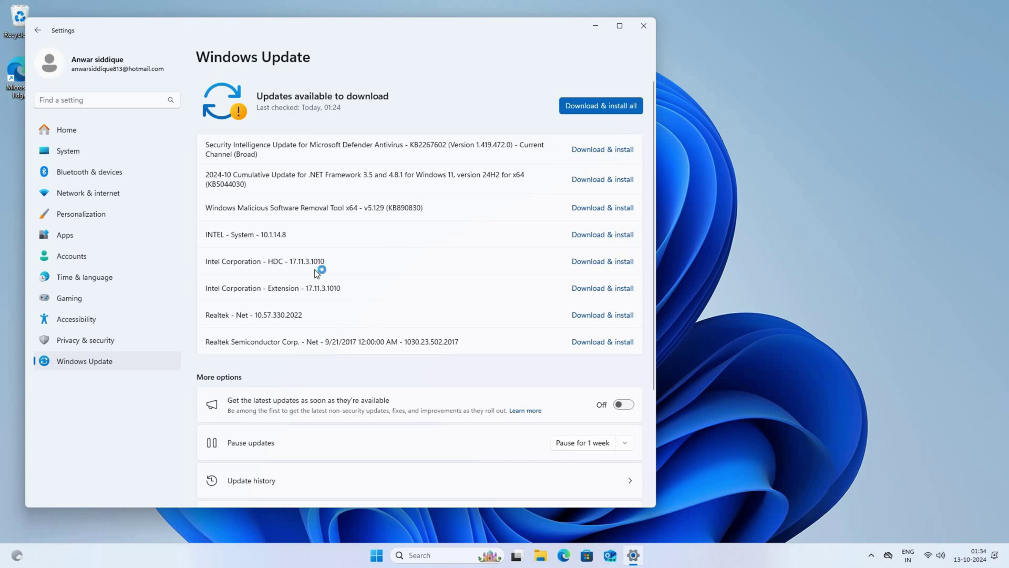
- View the drives under This PC, then confirm version 24H2 on the About page
key("super+e")
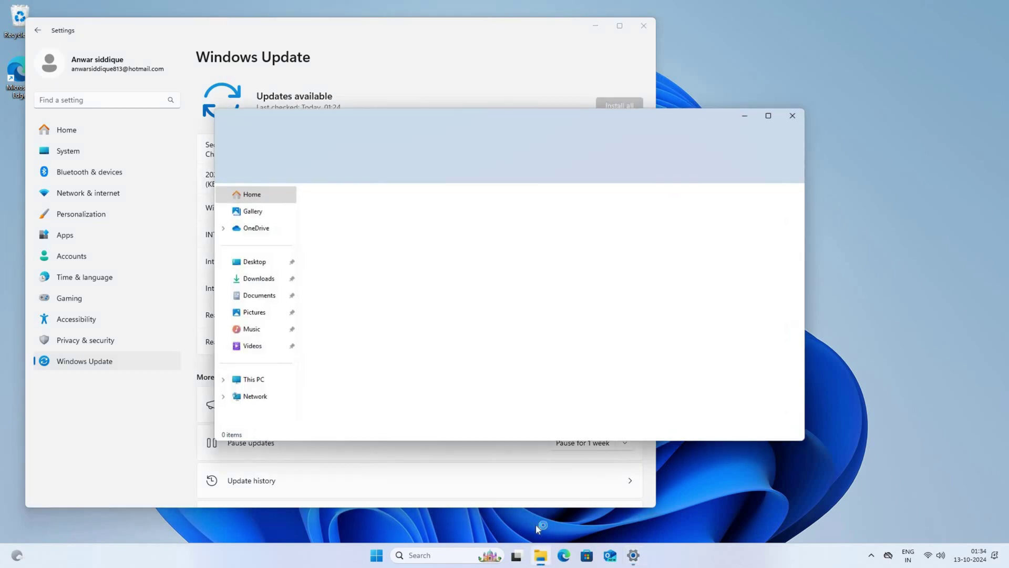
left_click(254, 379)
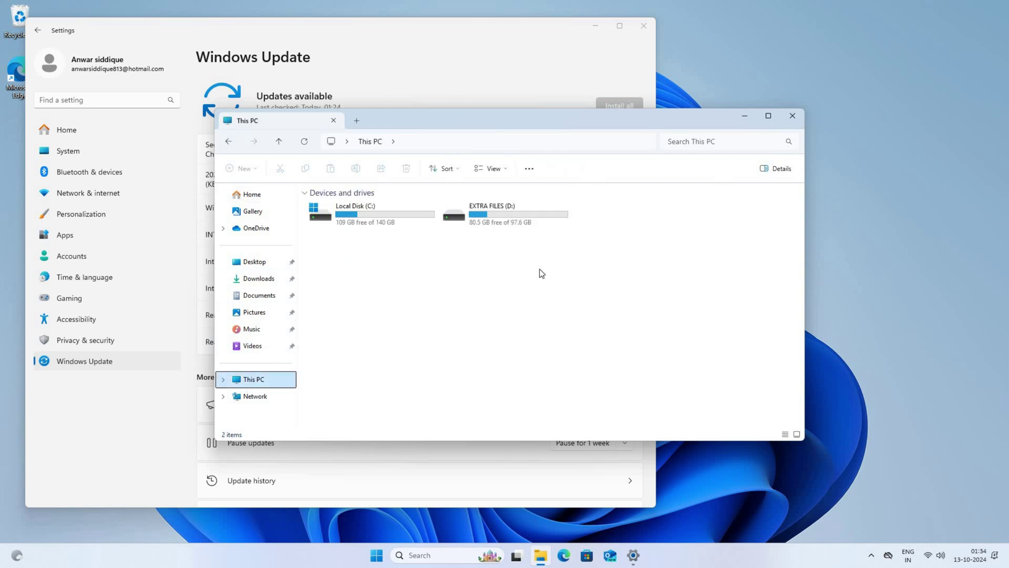
key("ctrl+a")
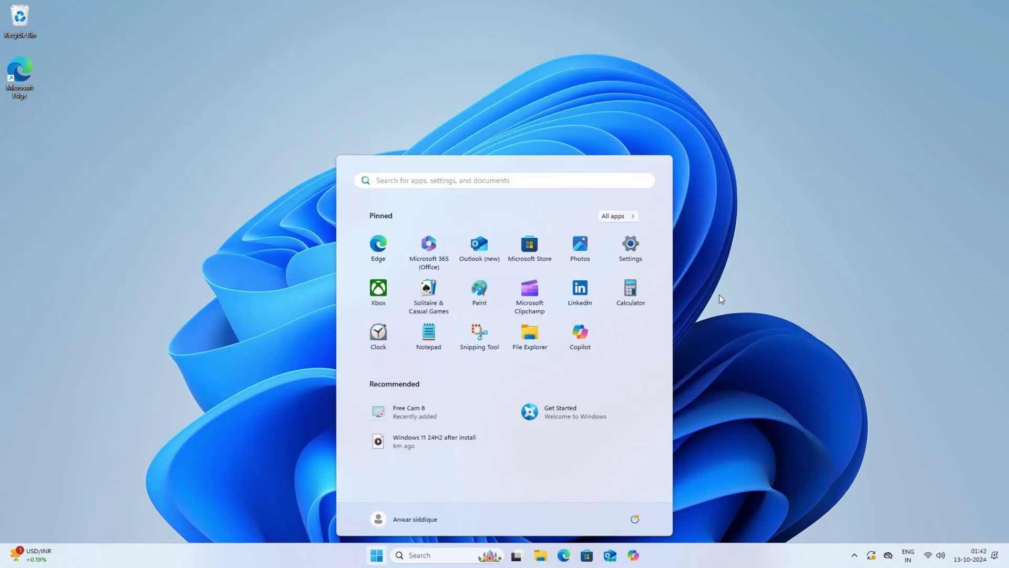
type("ab")
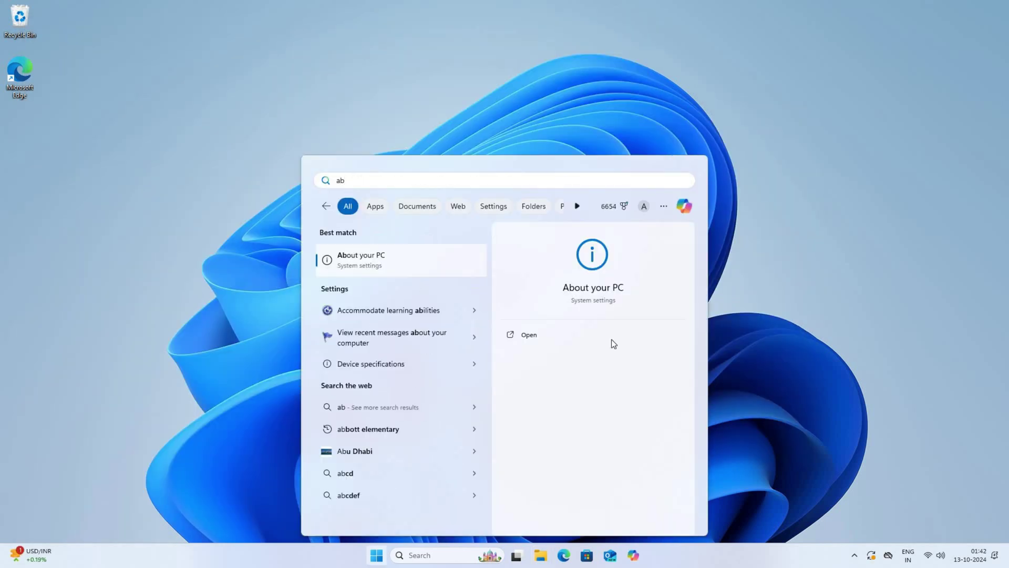
left_click(611, 340)
scroll(319, 280, "down", 3)
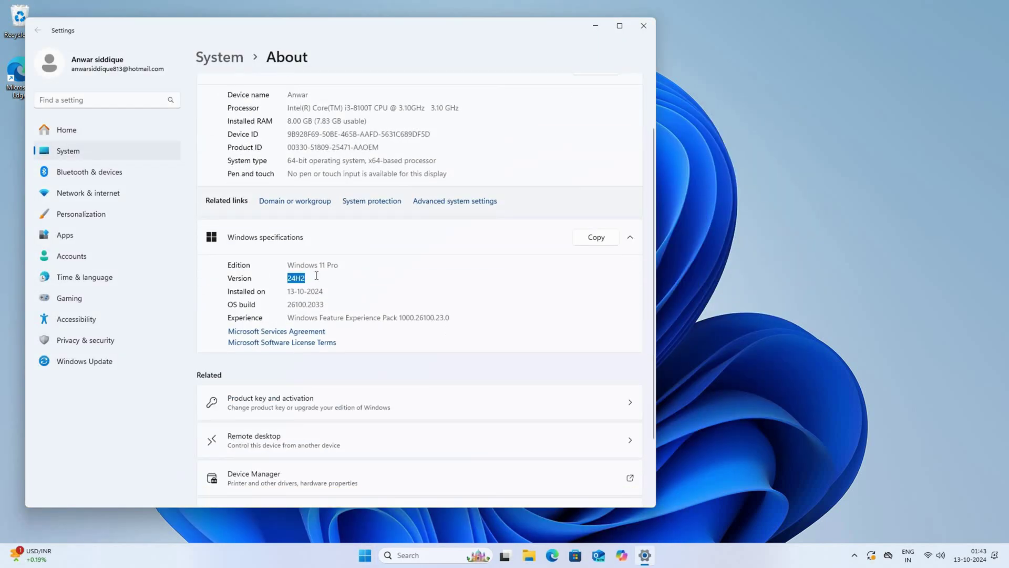
left_click(643, 25)
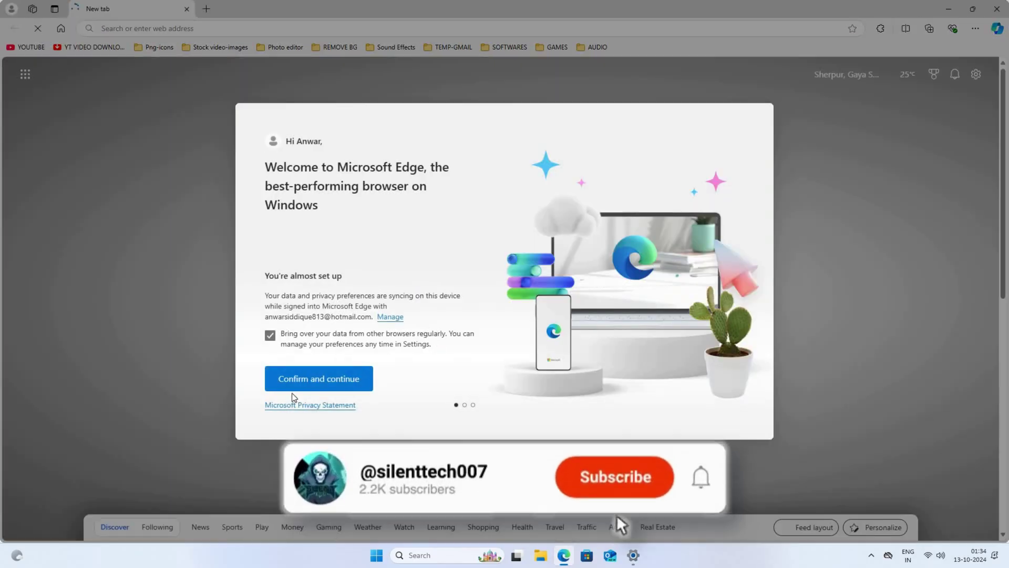
- Complete Edge's welcome steps for sync, data import, theme and pinned sites to reach the new tab
left_click(328, 384)
left_click(347, 384)
left_click(348, 389)
left_click(76, 472)
left_click(76, 474)
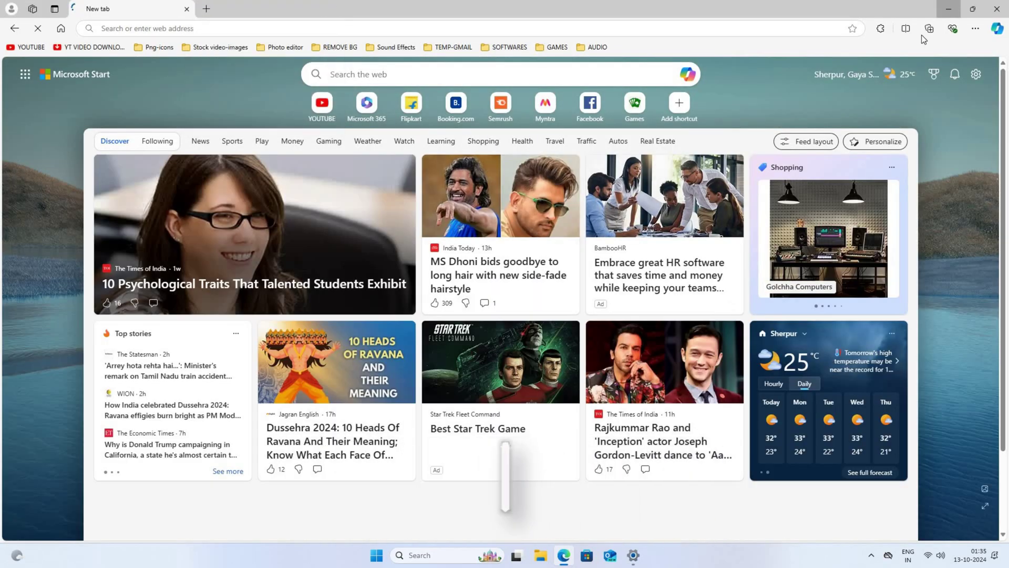